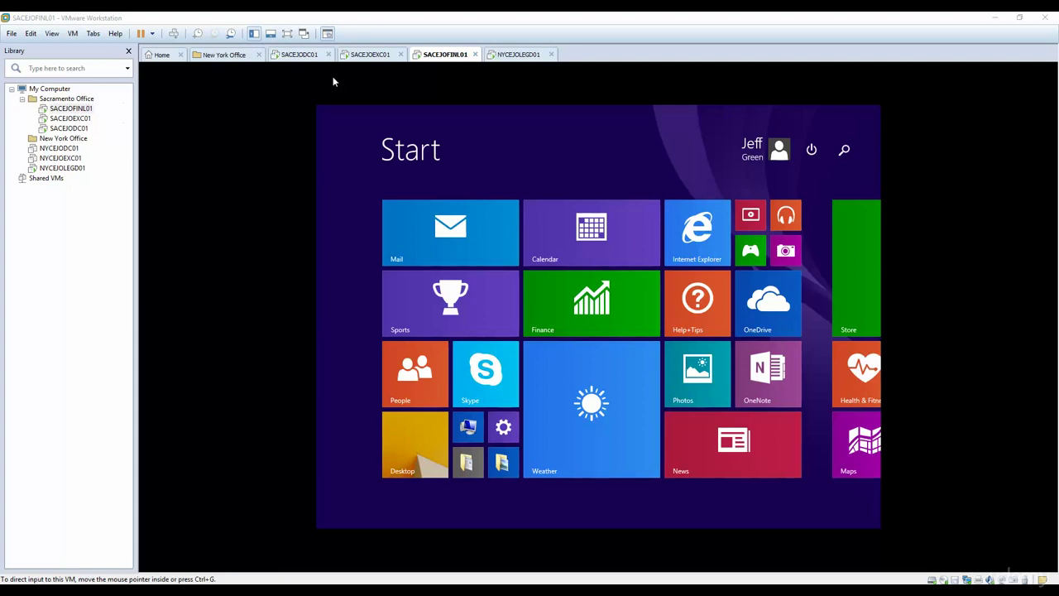
click(376, 55)
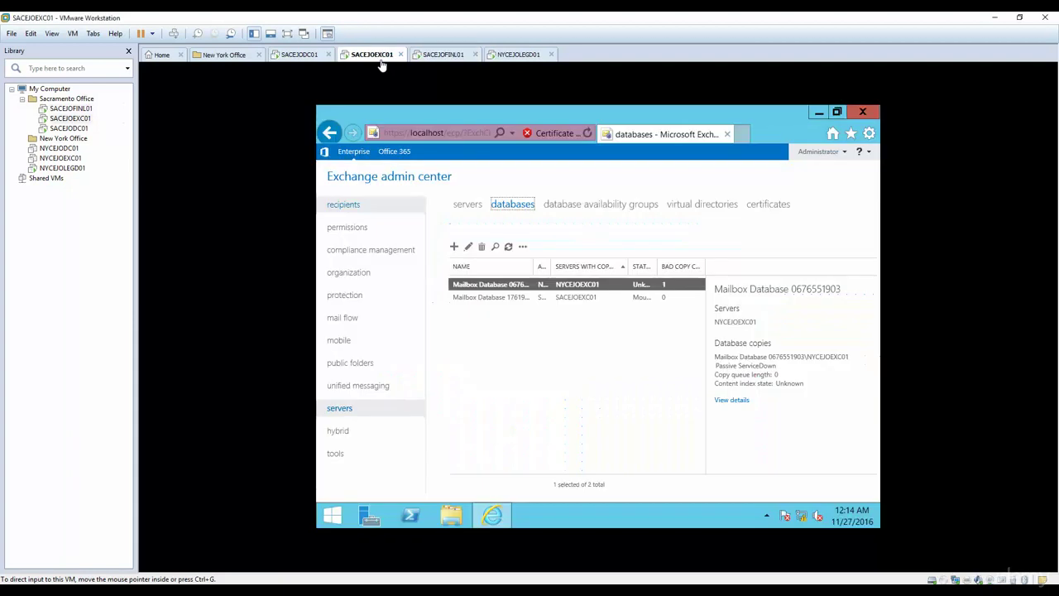
click(514, 300)
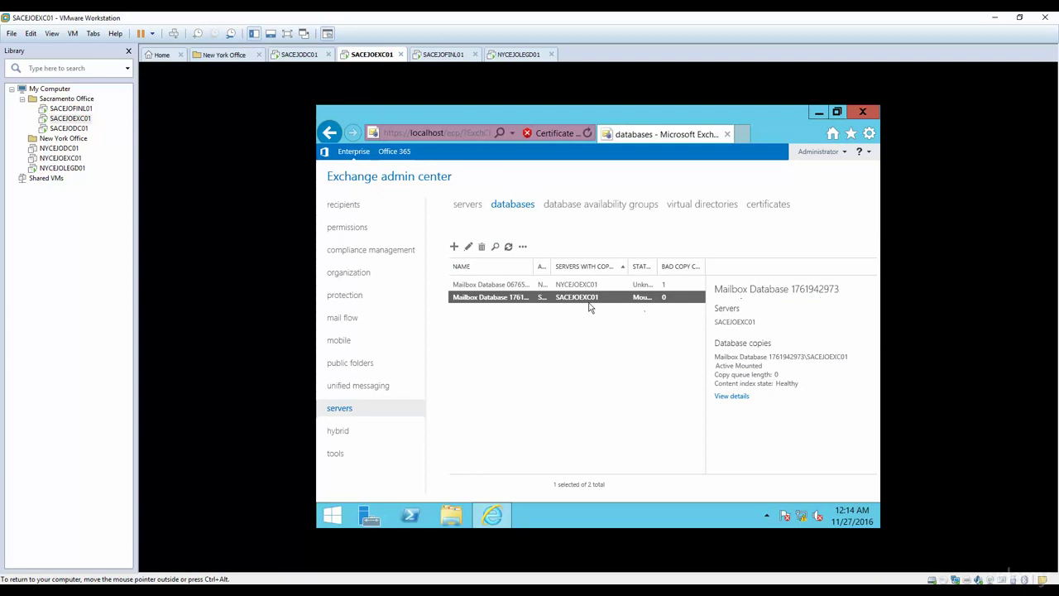
click(352, 205)
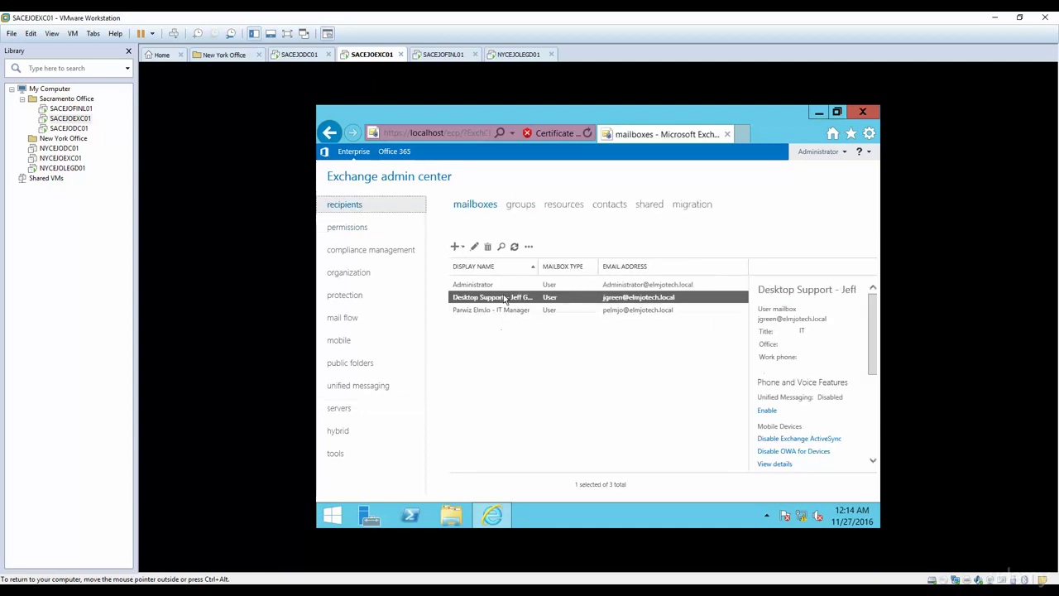
click(474, 247)
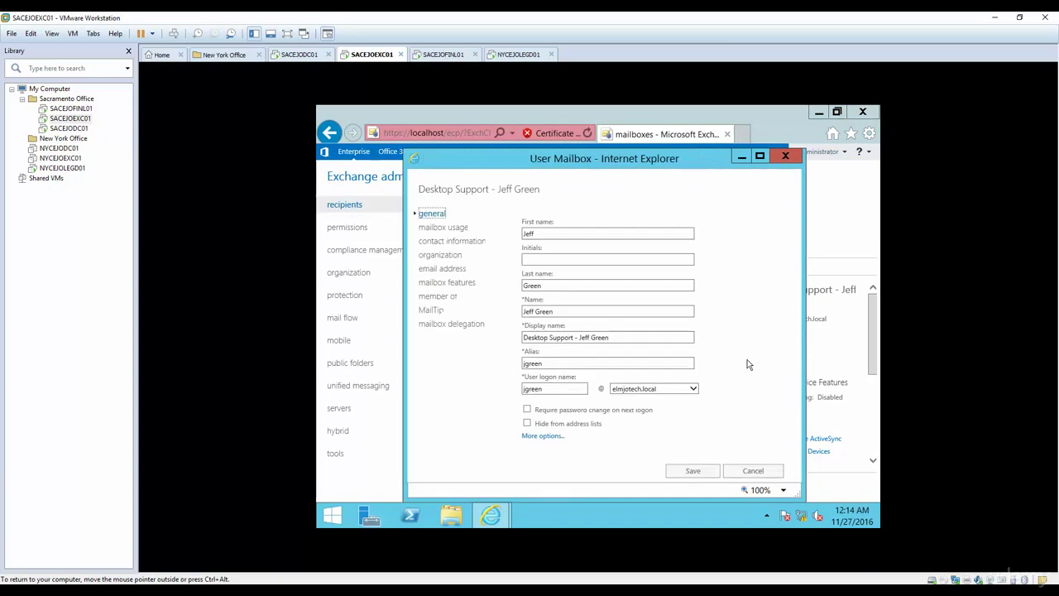
click(549, 437)
drag(617, 402, 531, 407)
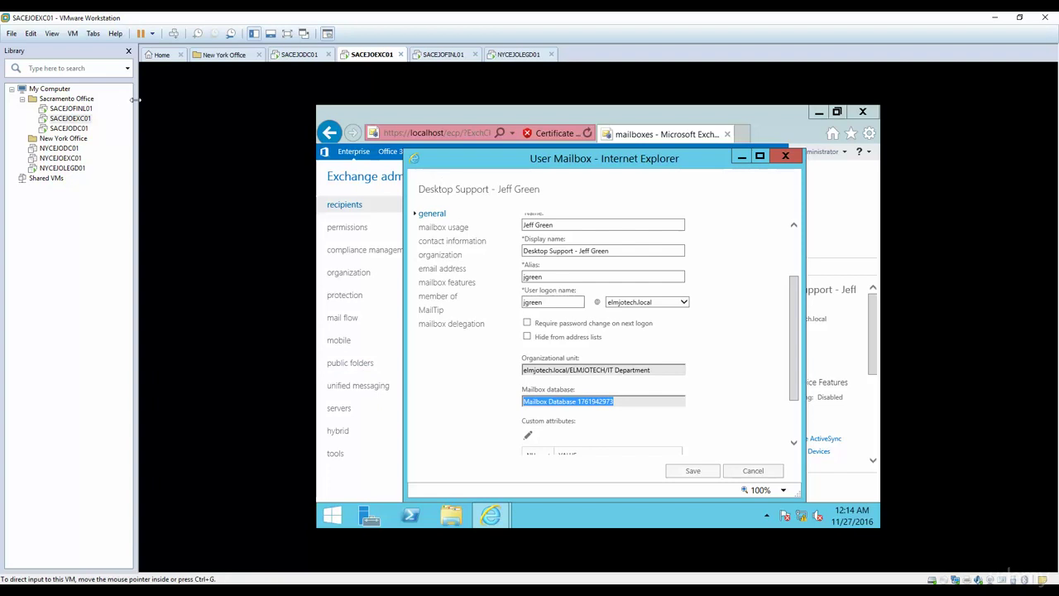
Step: On SACEJOFINL01, go to the desktop and bring up the context menu for DVD Drive (D:)
click(70, 108)
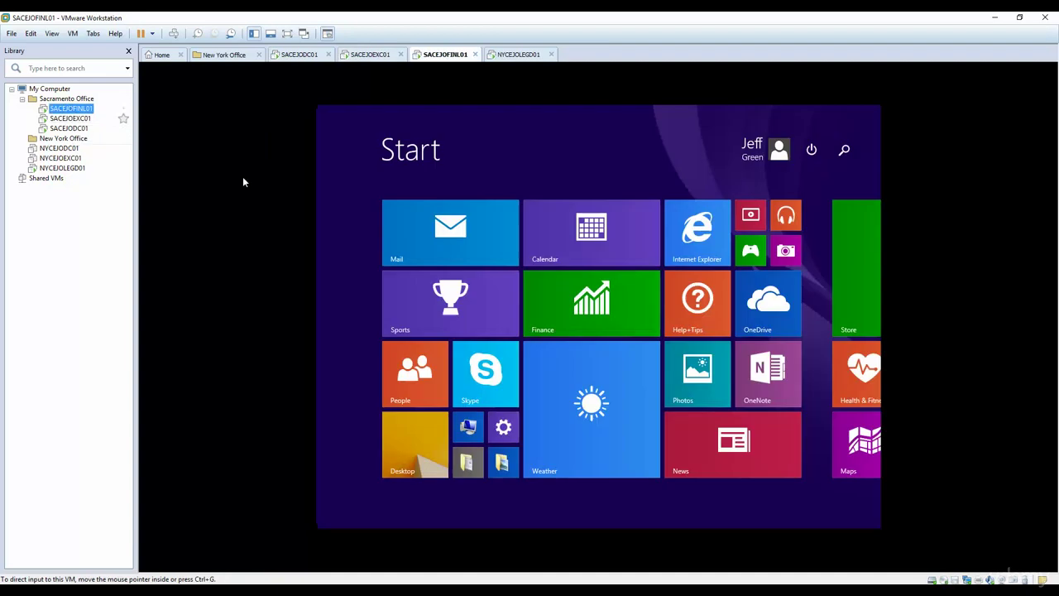
click(397, 440)
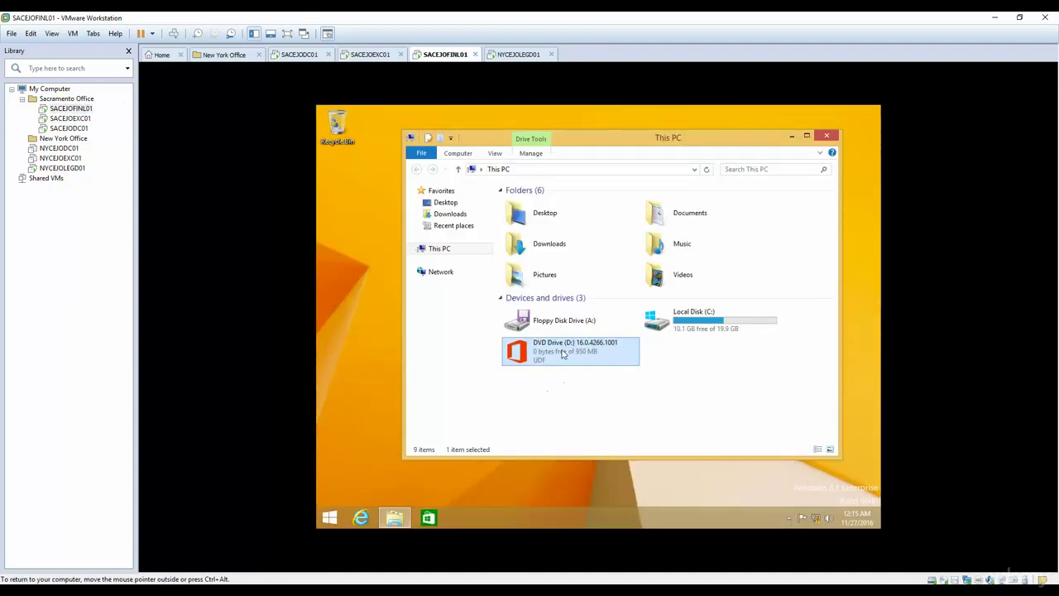
mouse_move(559, 356)
right_click(558, 359)
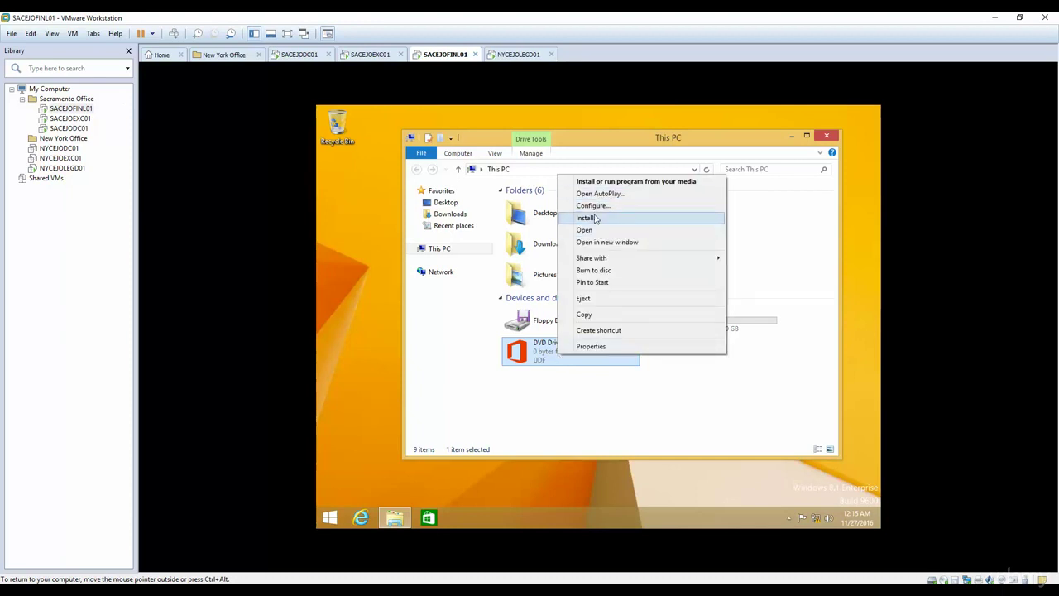
Step: Start the Office install from the DVD and try the administrator credentials at the UAC prompt
click(594, 217)
text(admi)
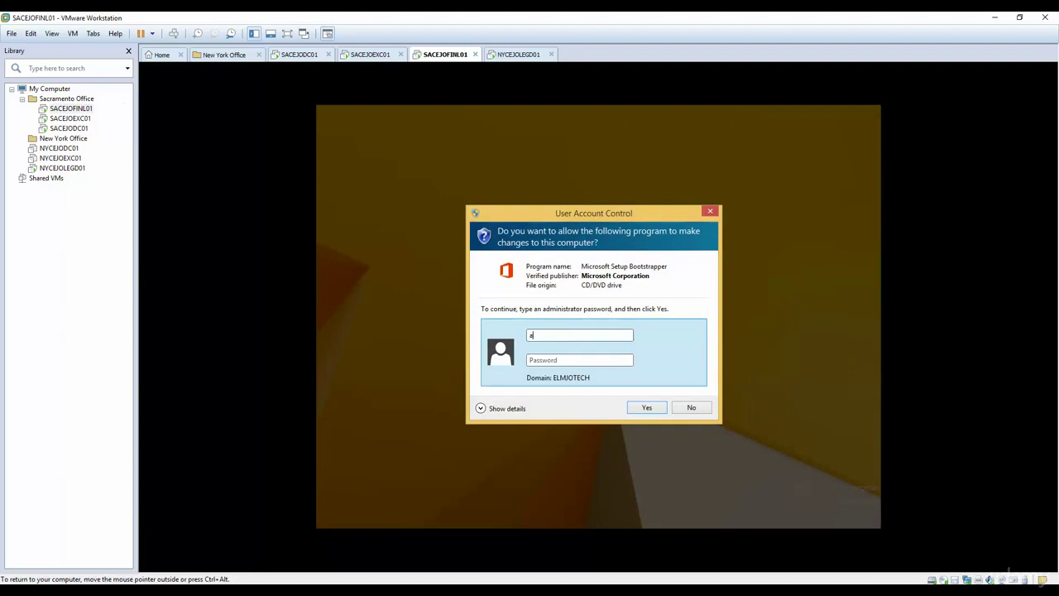
key(BackSpace)
key(BackSpace)
key(BackSpace)
text(dministrator)
key(Tab)
text(********)
key(Return)
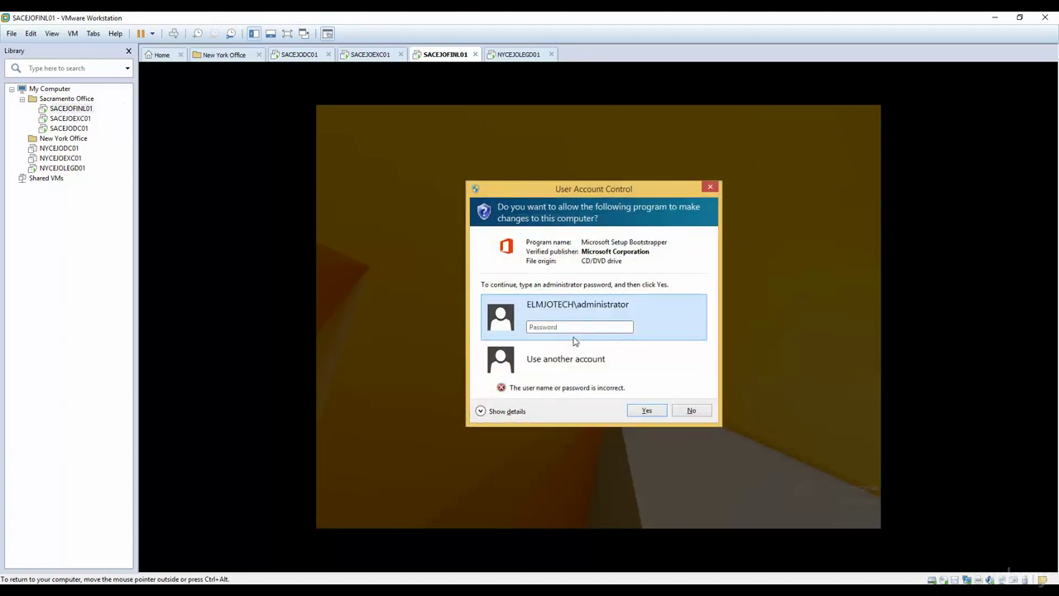
text(********)
key(Return)
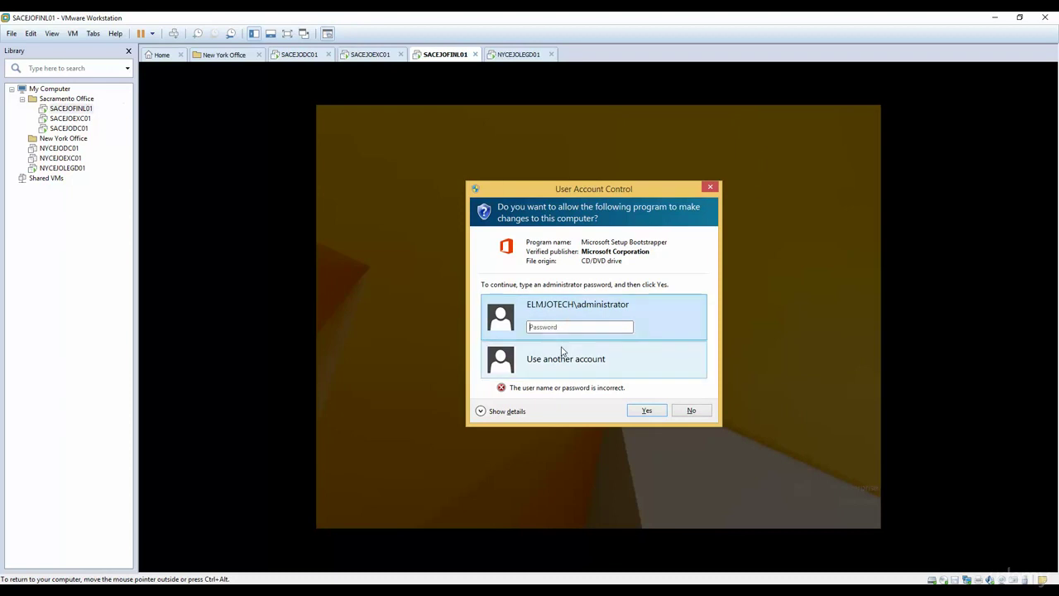
Step: Switch to another account and sign in as elmjotech.local\administrator with its password
click(563, 353)
text(e)
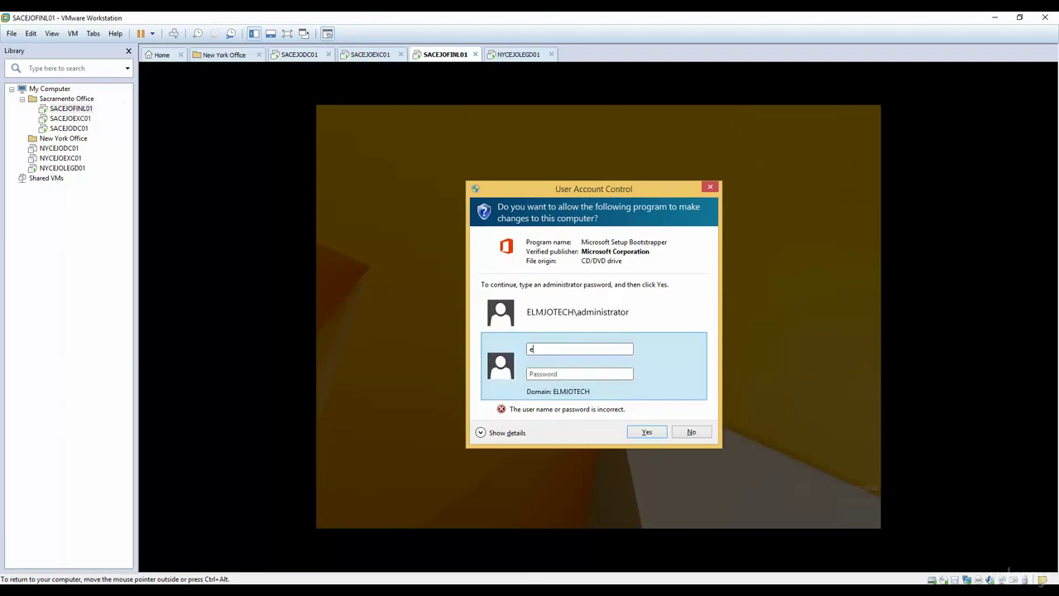
text(lmjotech.local\administrator)
key(Tab)
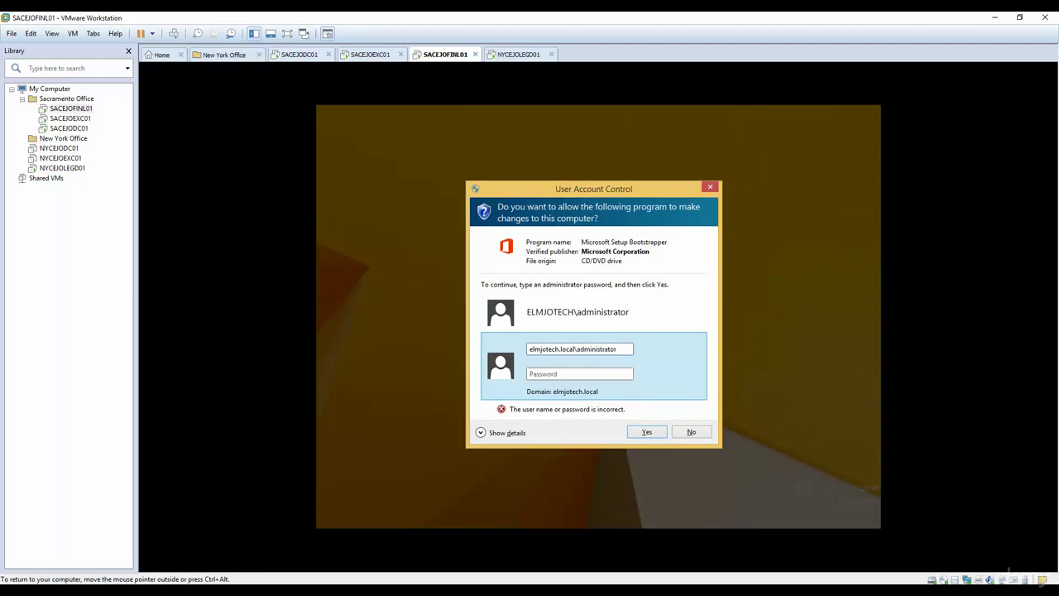
text(********)
key(Return)
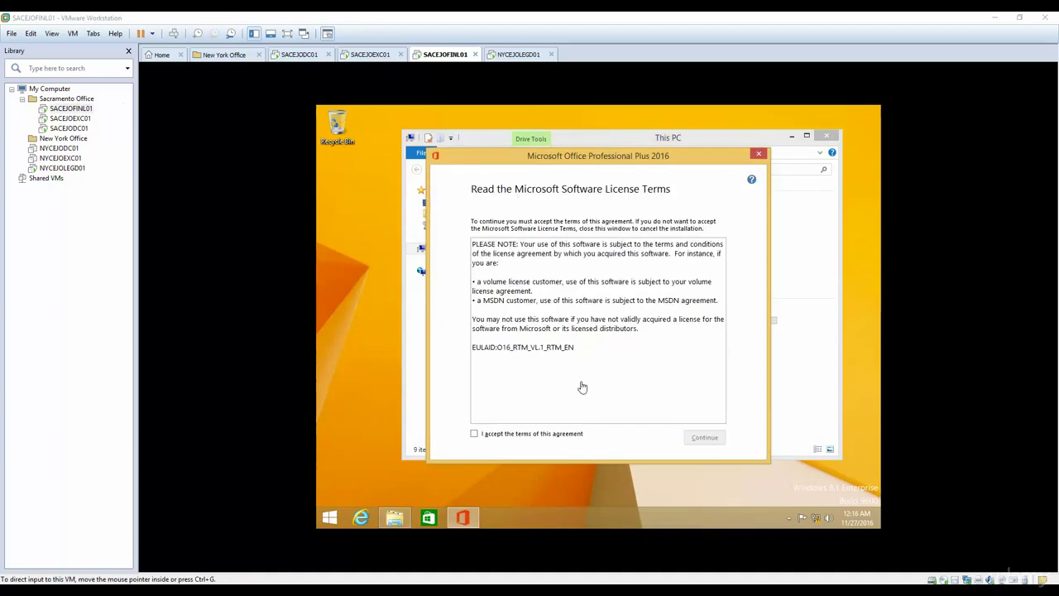
Step: Accept the license terms and run Install Now with default settings
click(476, 434)
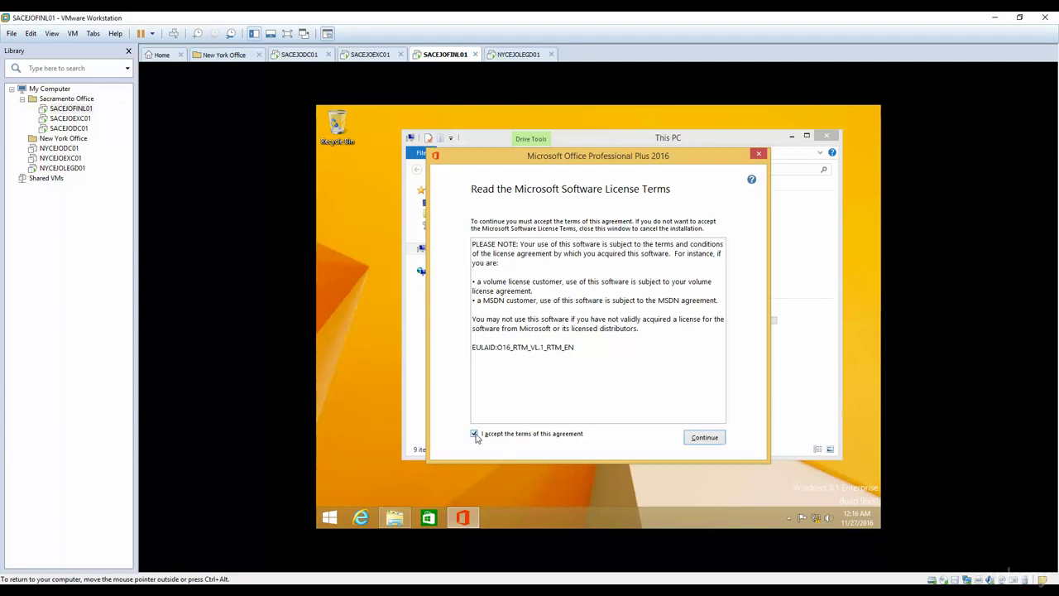
click(708, 438)
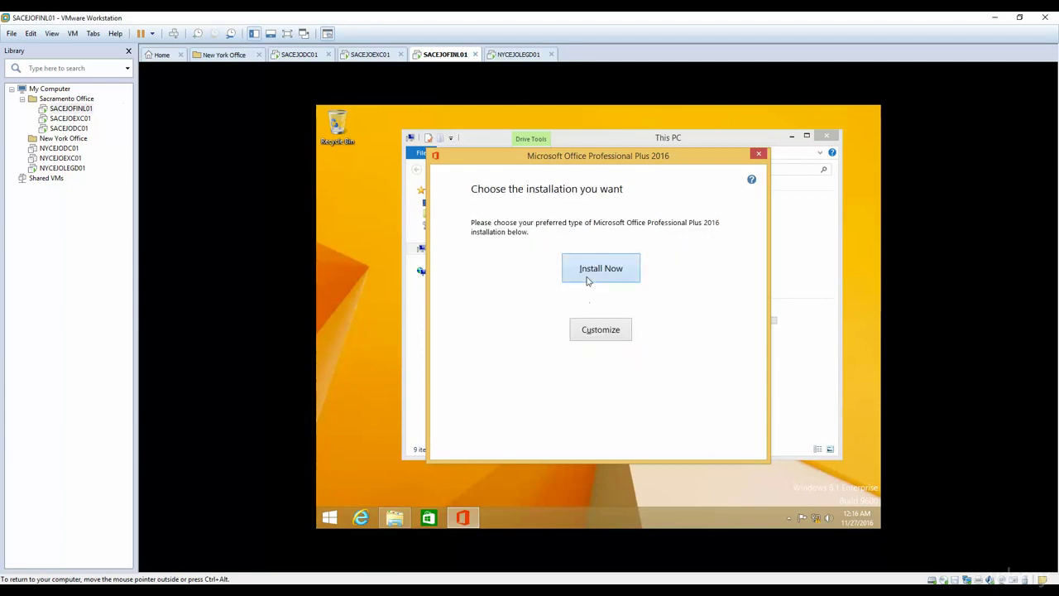
click(587, 280)
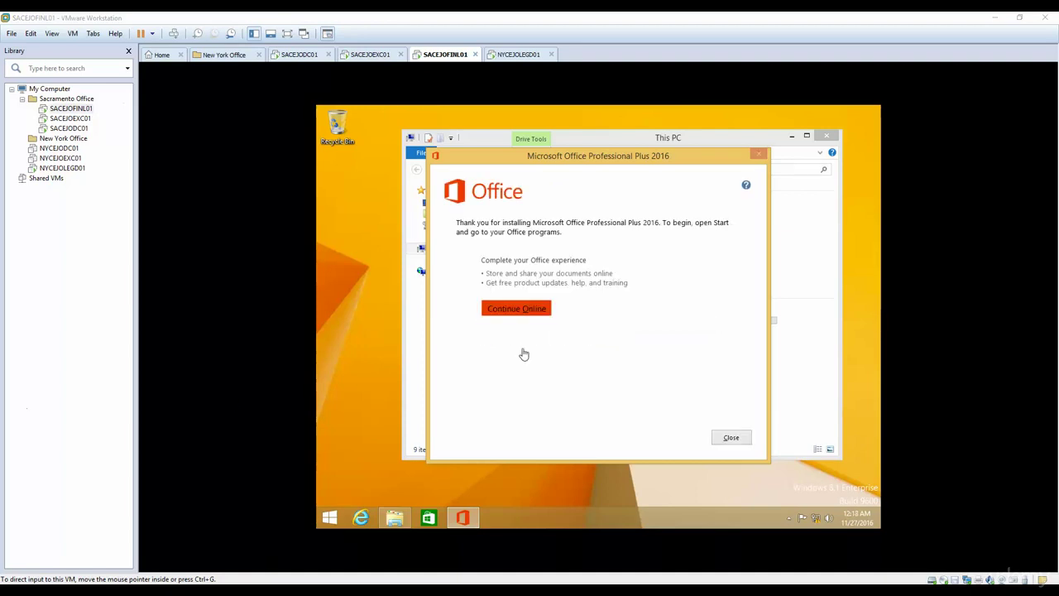
Step: Close Office setup and This PC, then show all apps from the Start screen
click(730, 440)
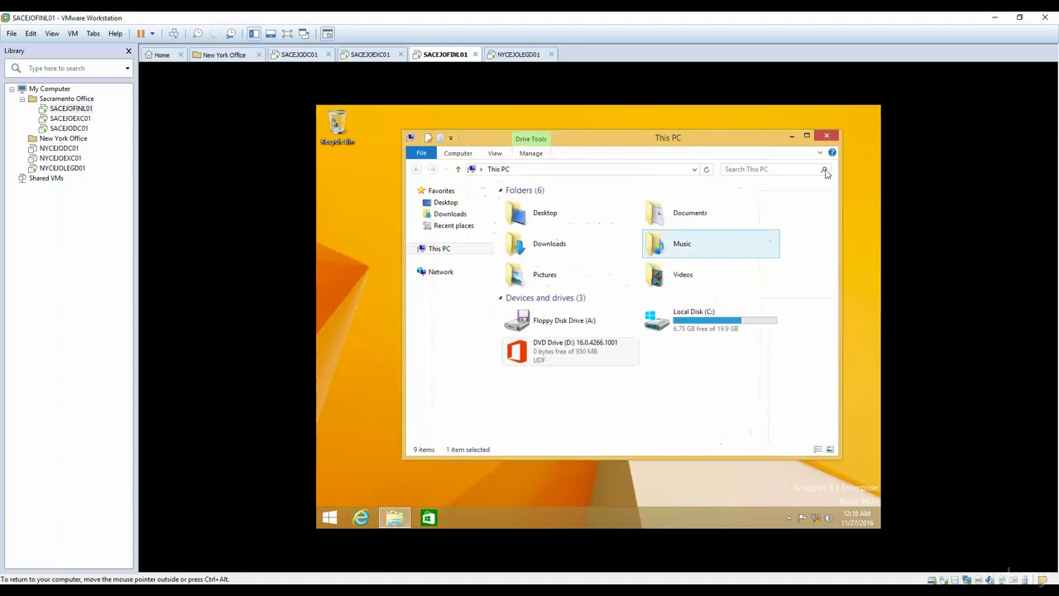
click(826, 135)
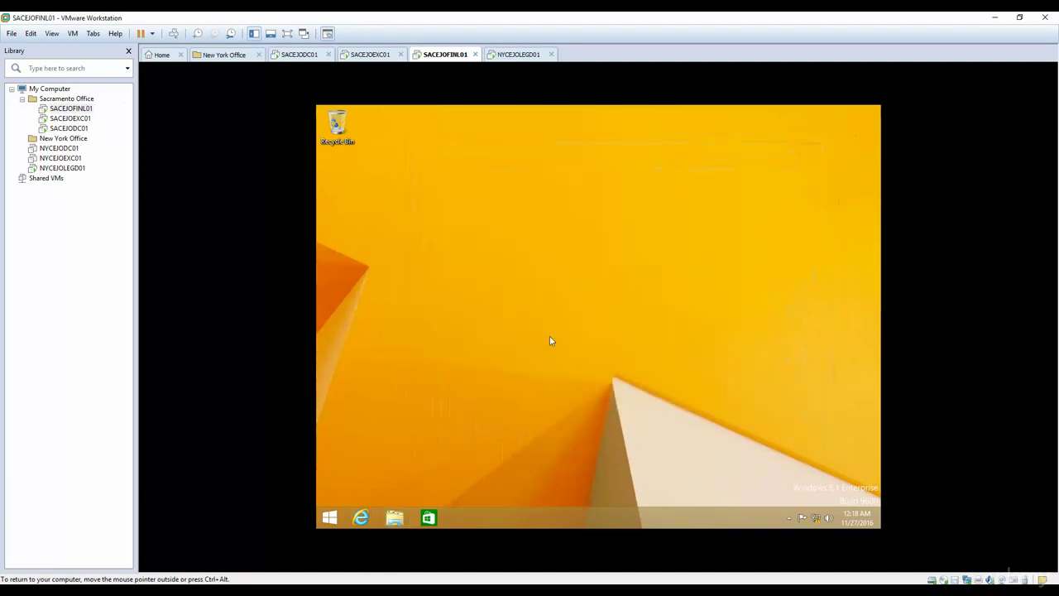
click(329, 518)
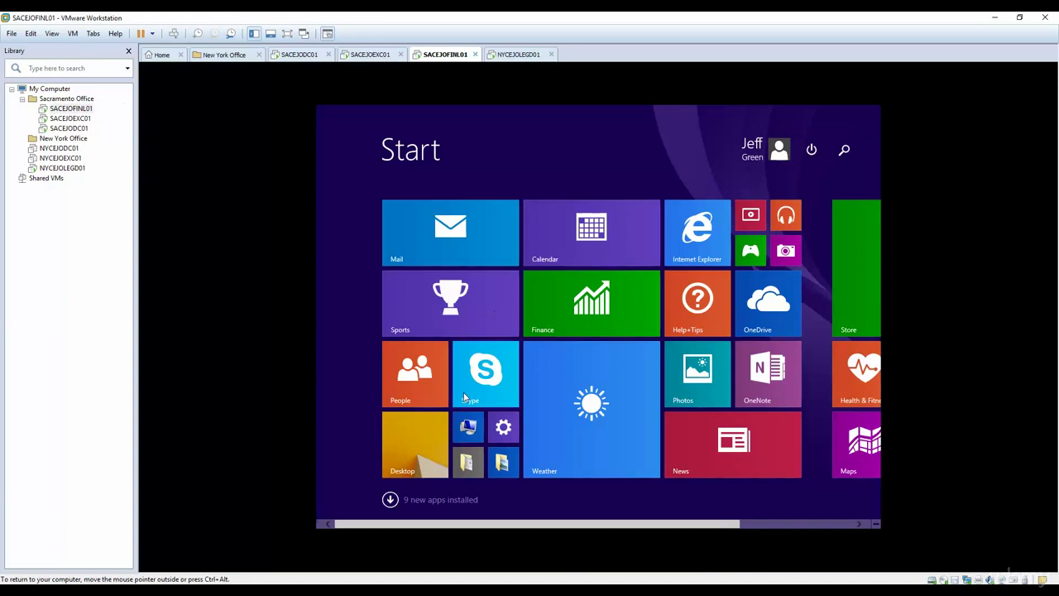
click(390, 500)
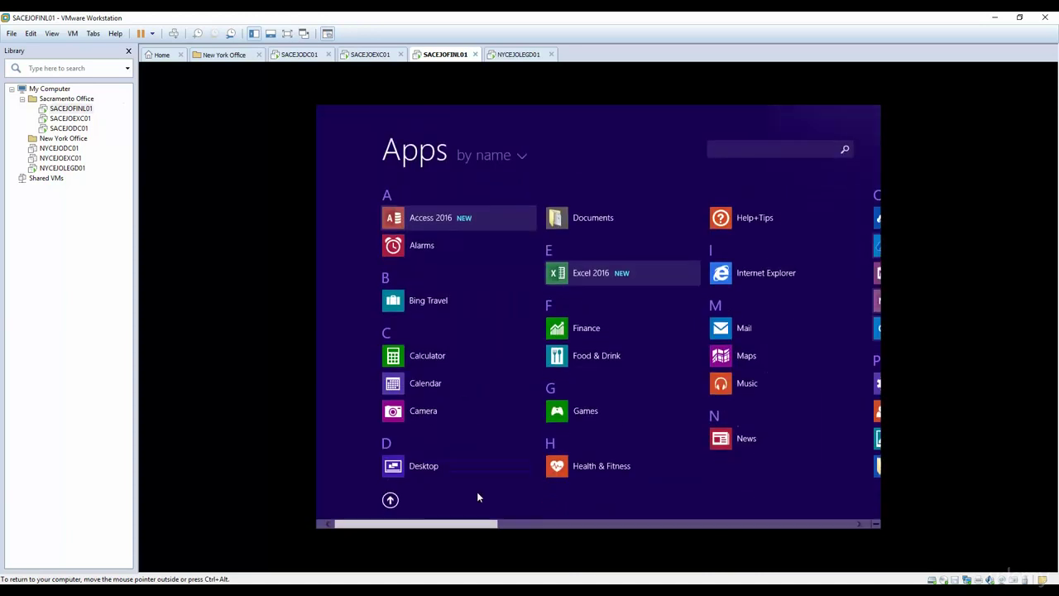
Step: Search 'out', launch Outlook 2016, and choose Yes to set up an e-mail account
text(out)
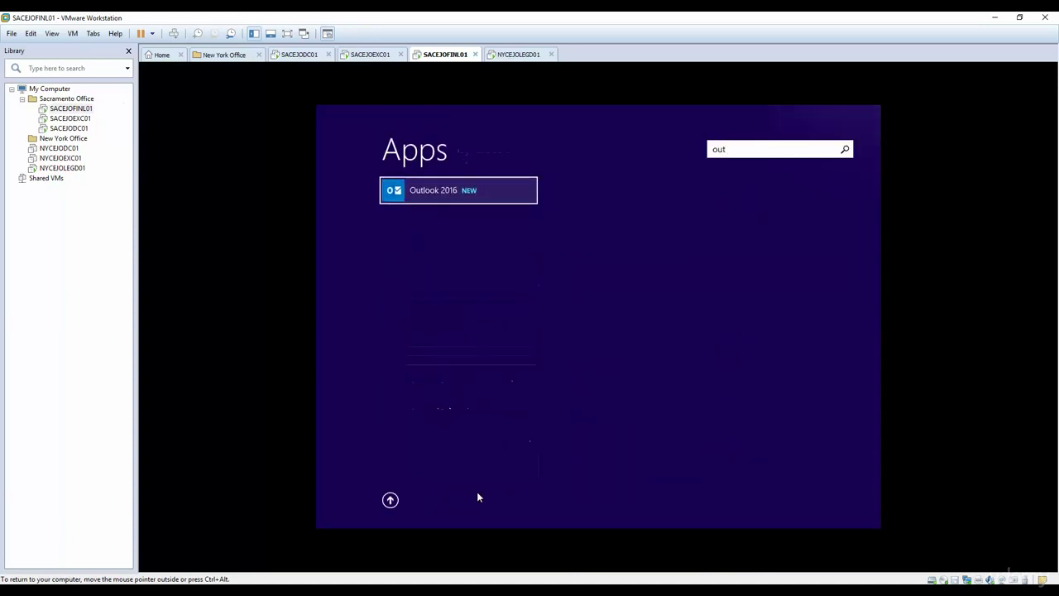
click(432, 192)
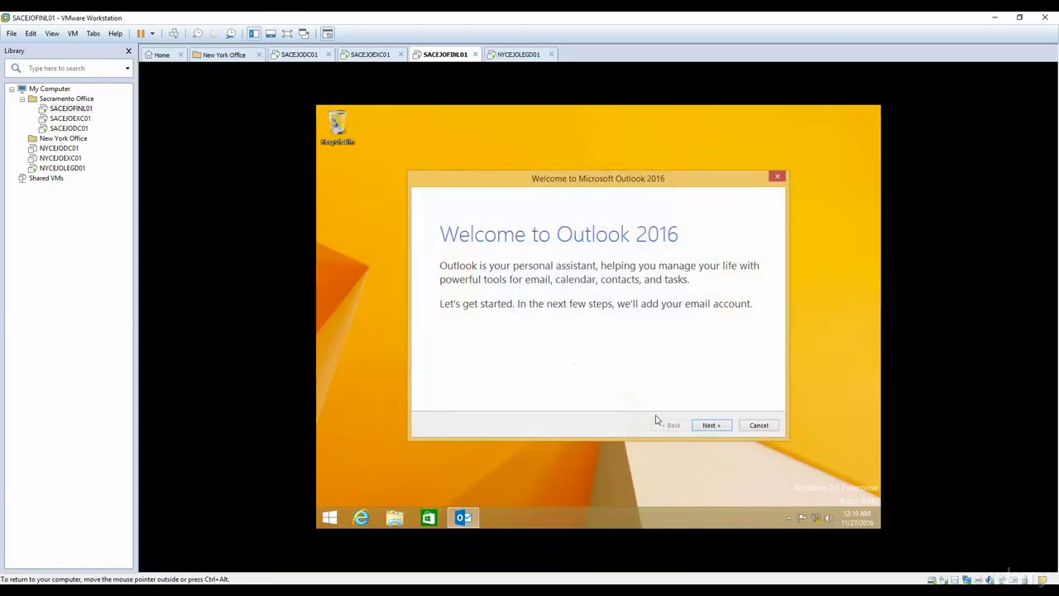
click(702, 427)
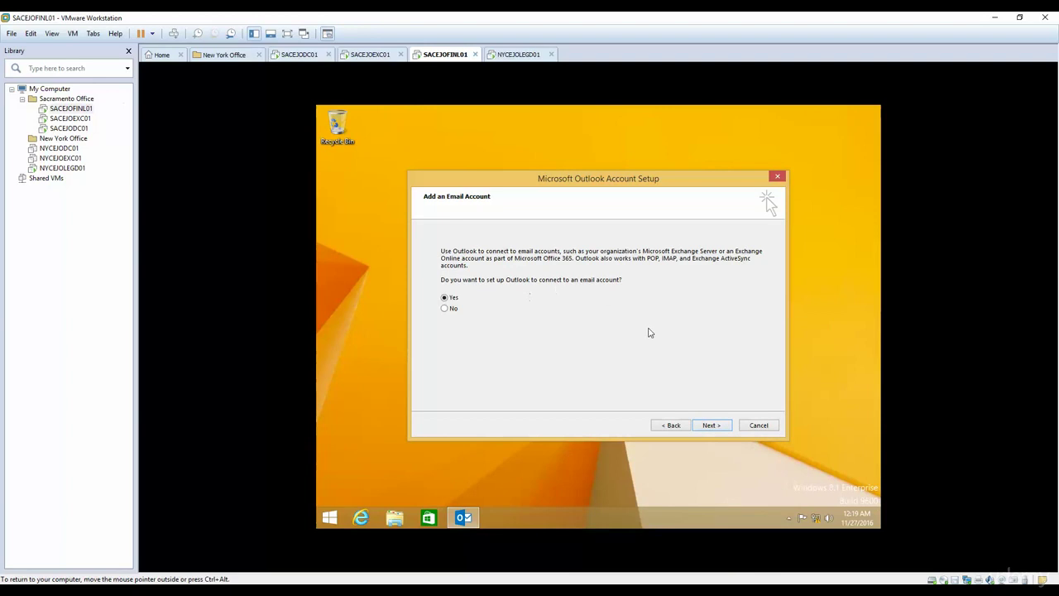
click(709, 427)
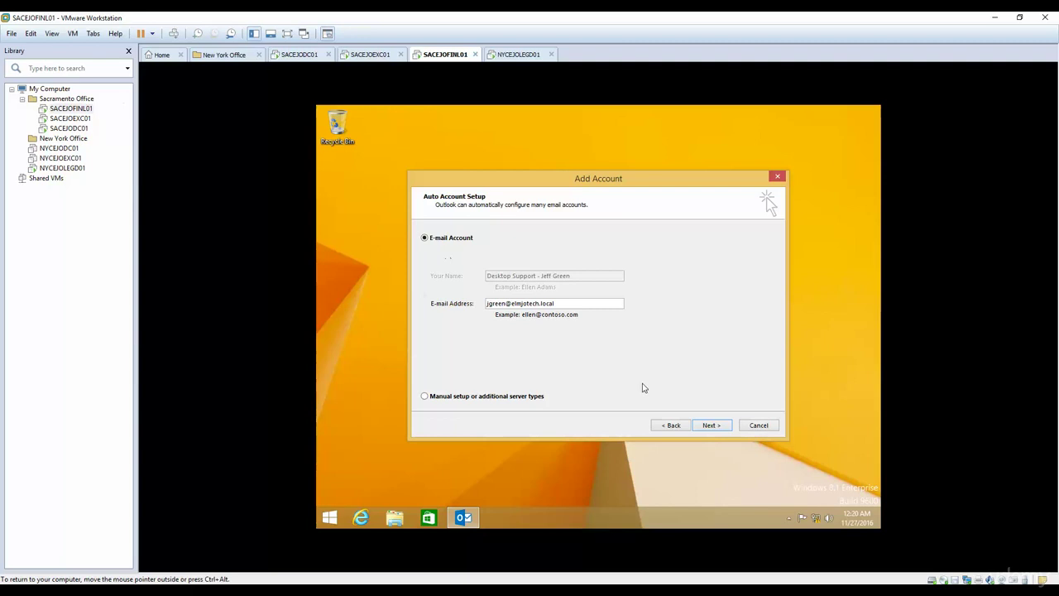
drag(565, 304, 482, 307)
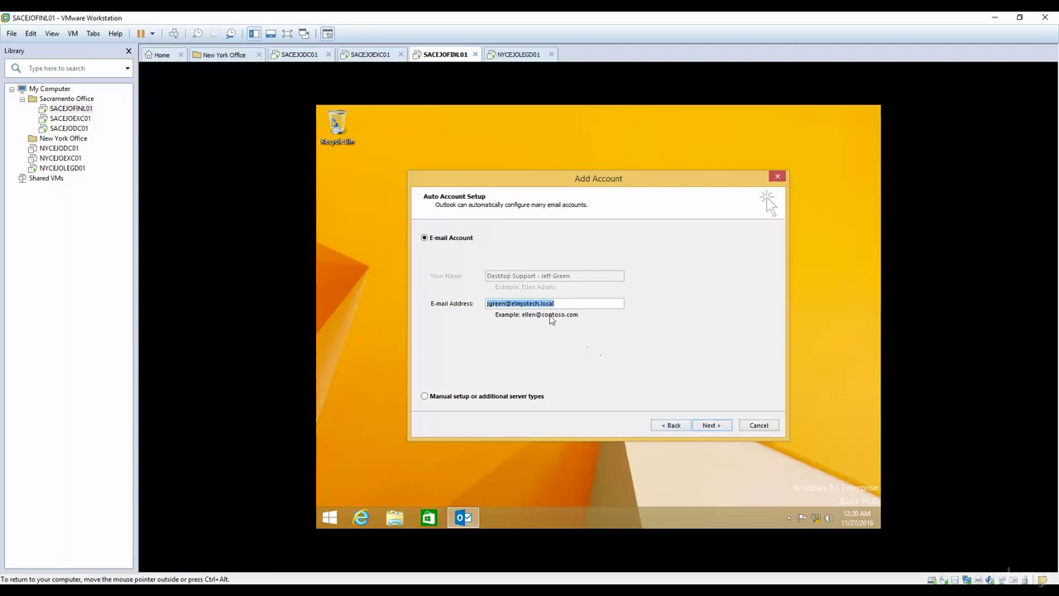
click(710, 427)
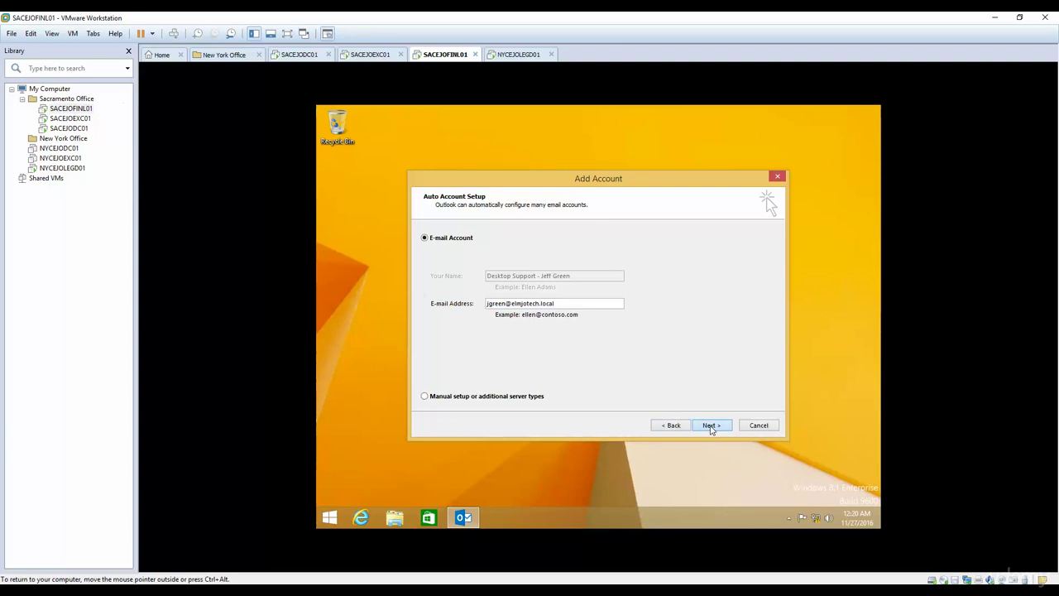
click(460, 397)
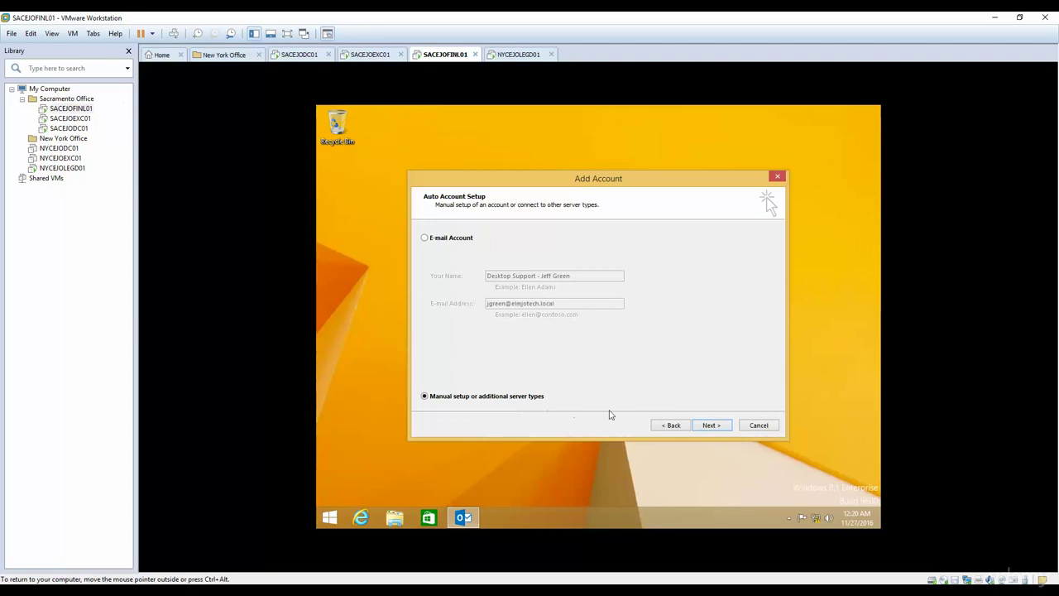
click(711, 426)
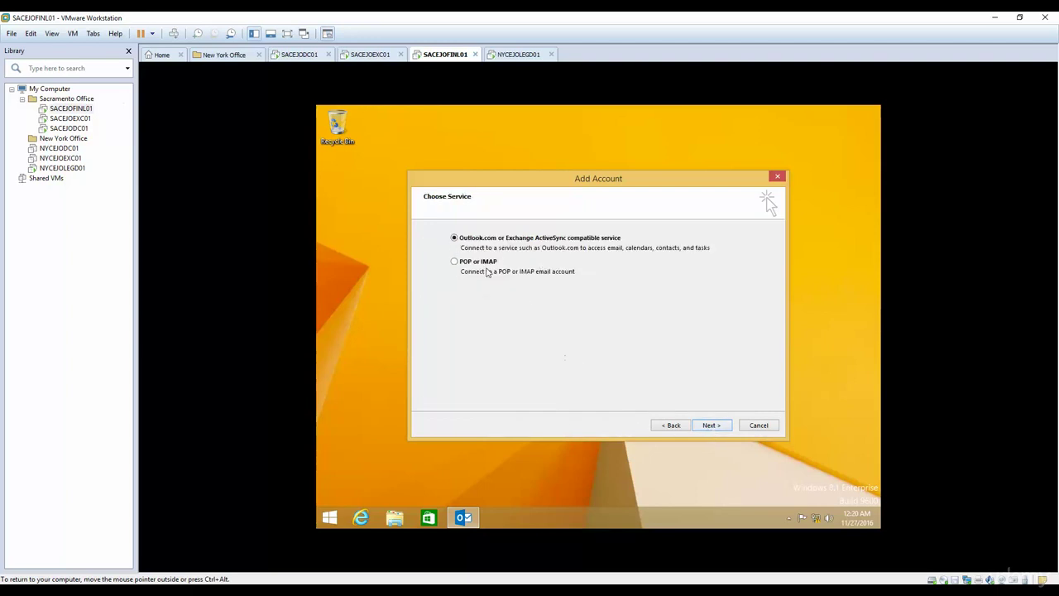
click(670, 426)
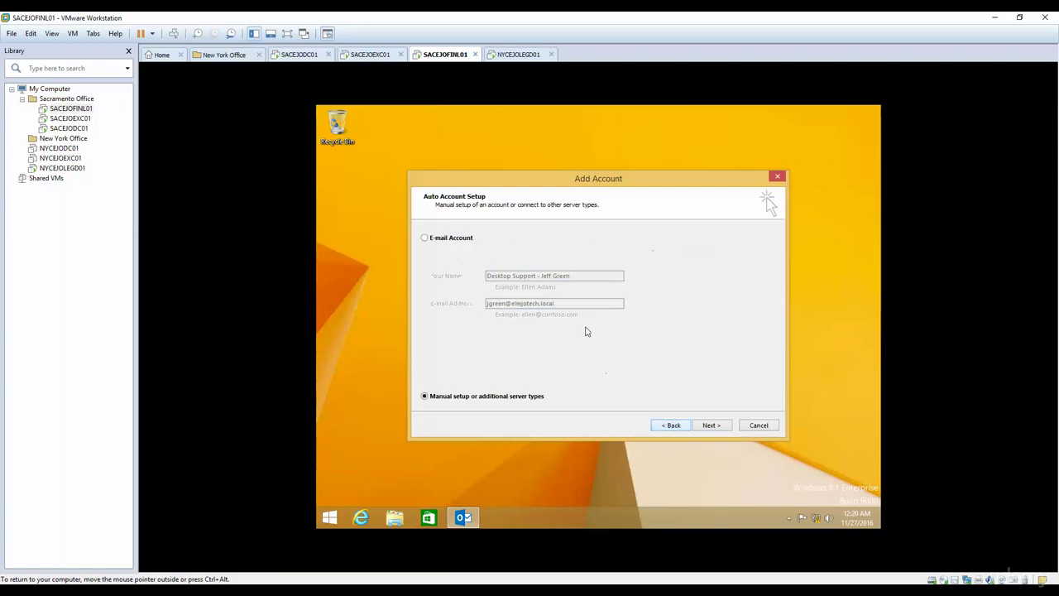
click(436, 238)
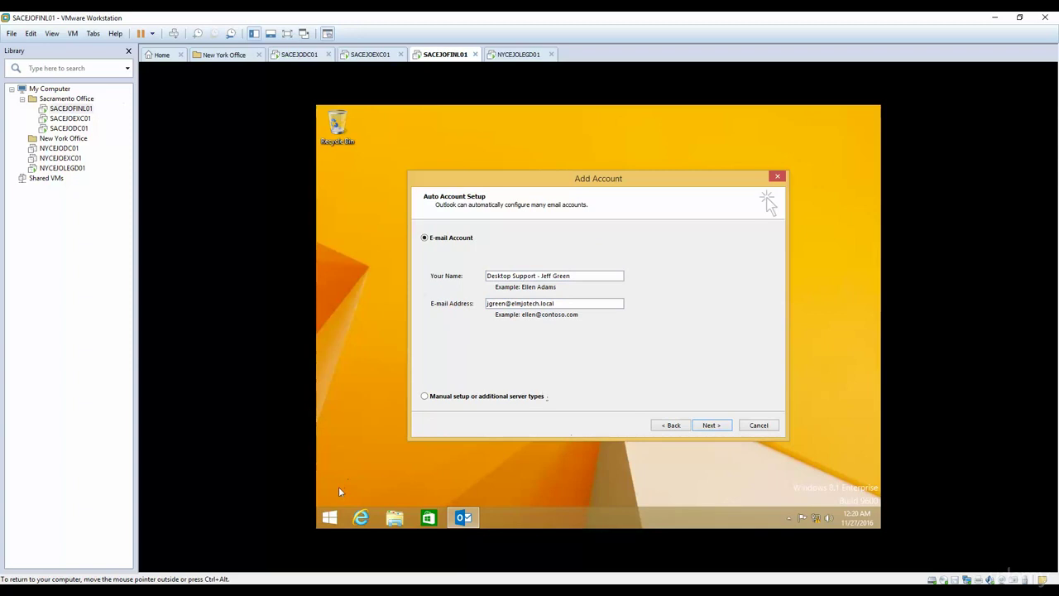
click(331, 518)
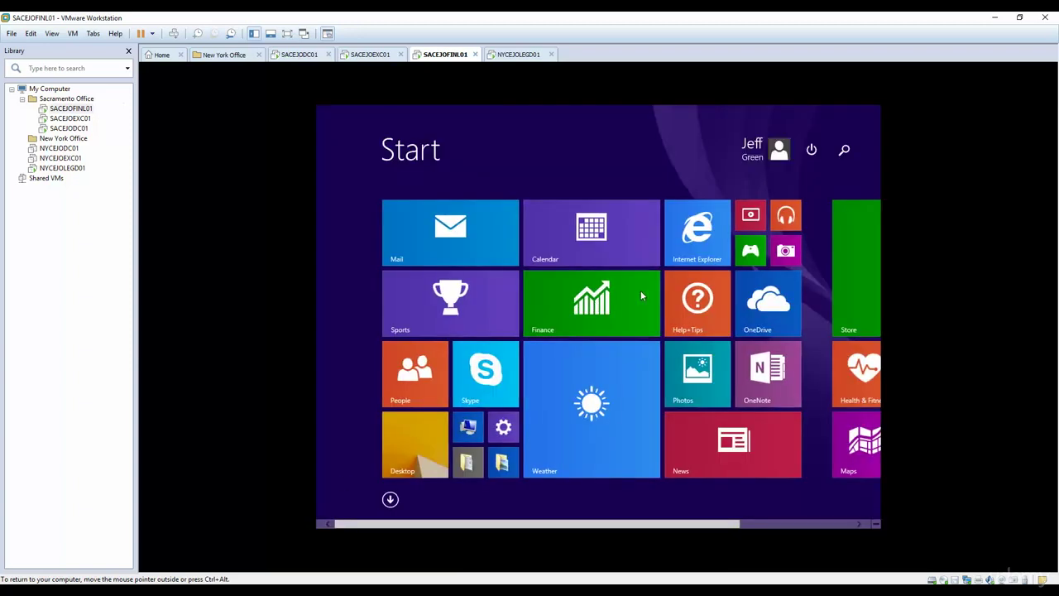
click(390, 499)
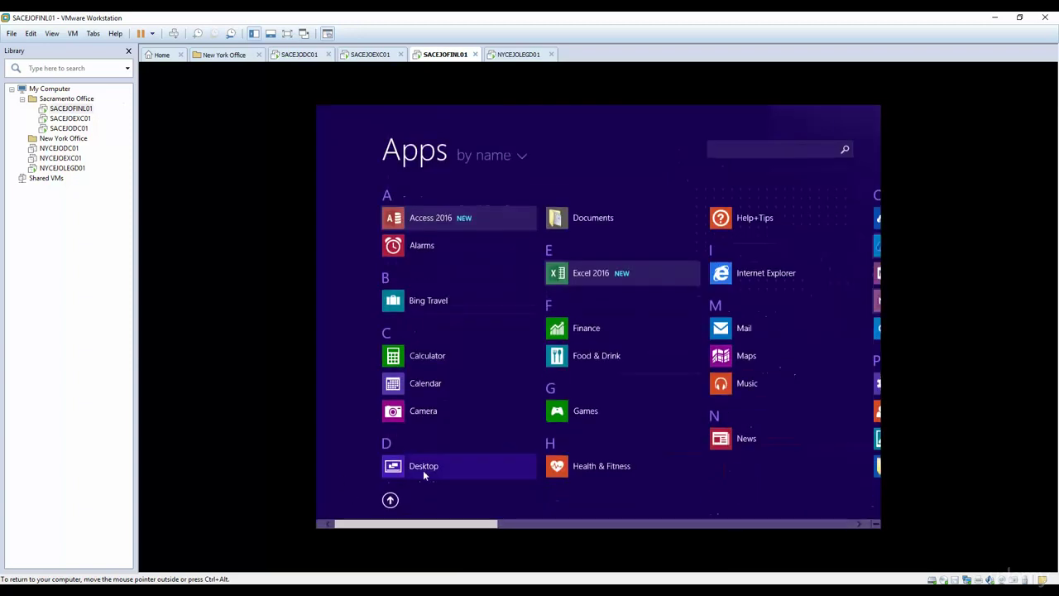
key(Escape)
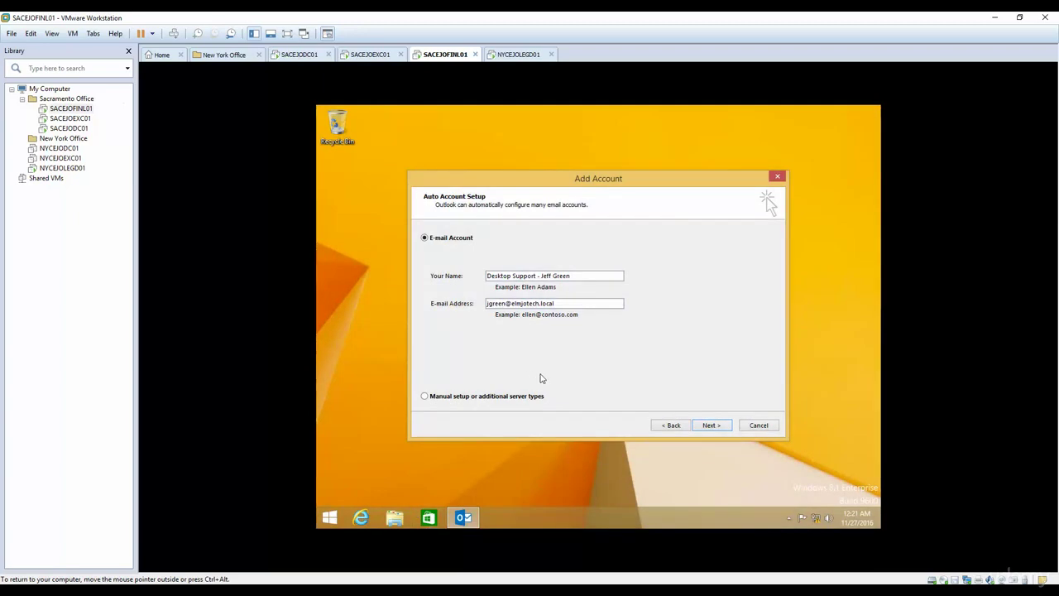
Step: Start automatic account configuration and accept both untrusted certificate security alerts
click(709, 426)
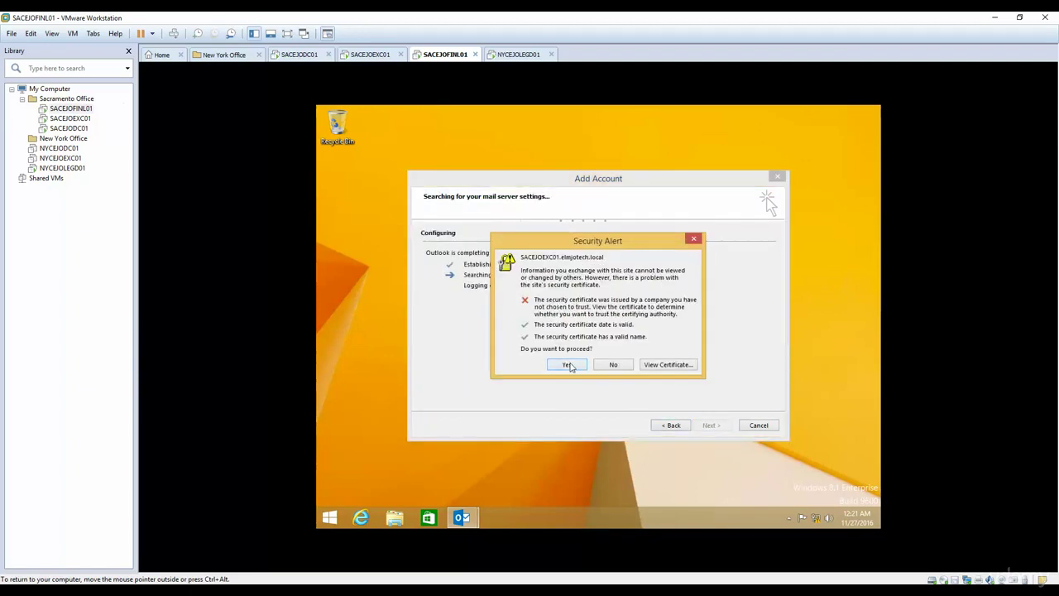
click(570, 365)
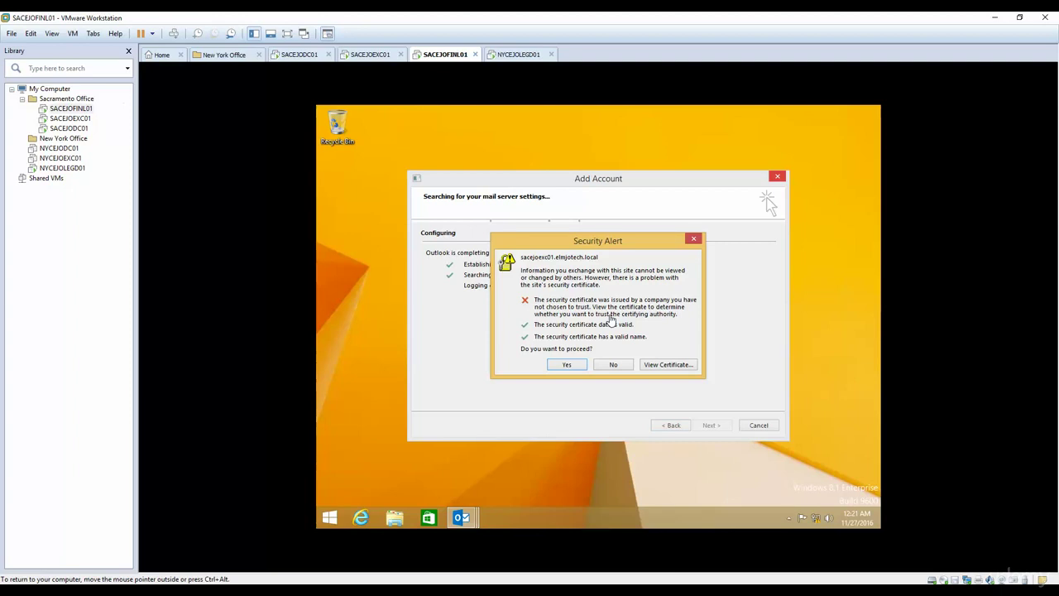
click(570, 366)
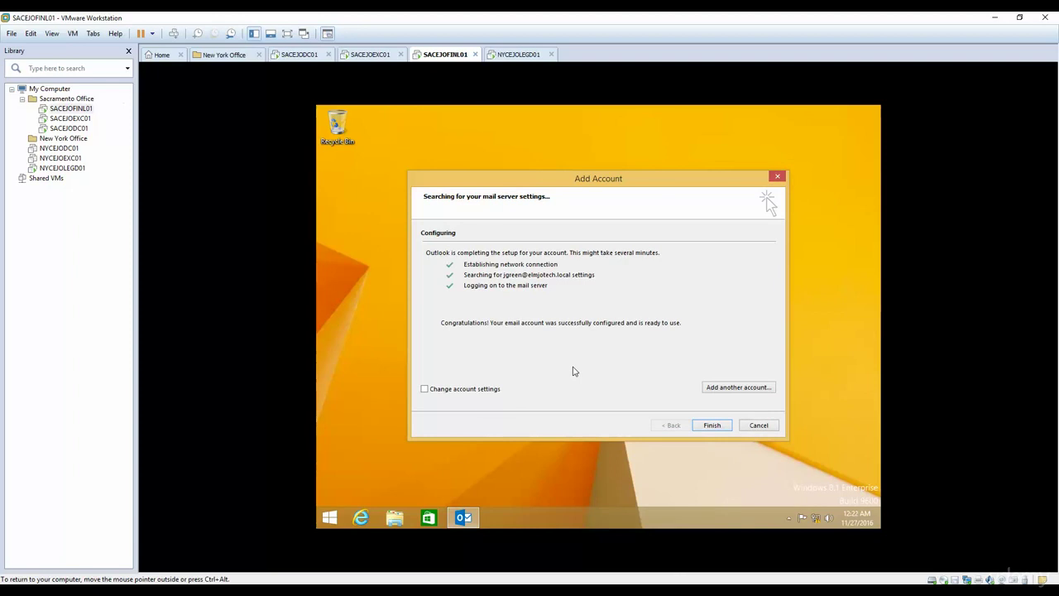
Step: Finish the Add Account wizard so Outlook loads the Exchange inbox
click(705, 427)
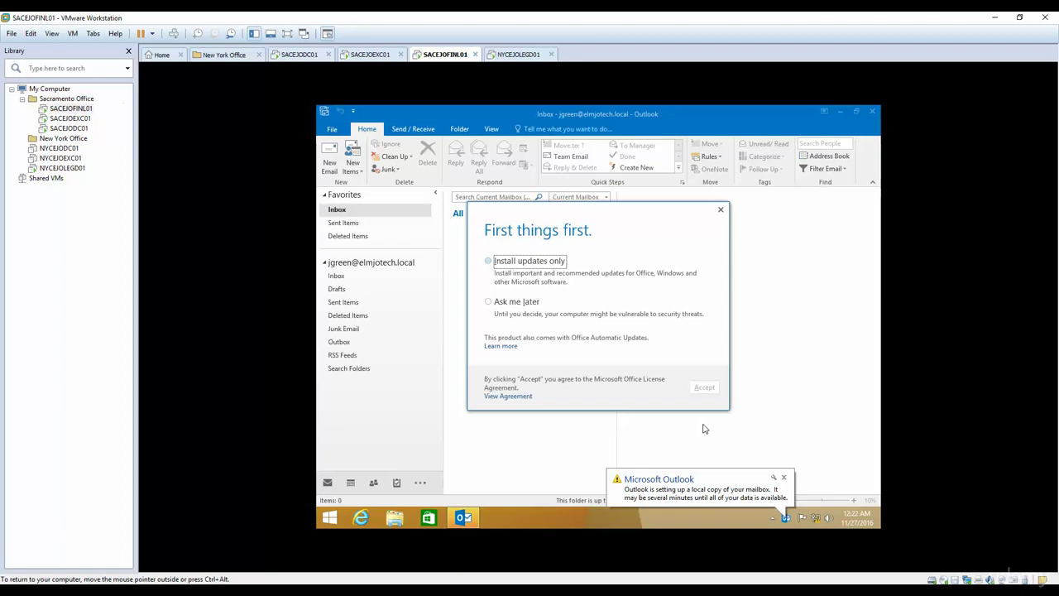
Step: Choose Ask me later in the 'First things first' updates prompt and accept
click(526, 264)
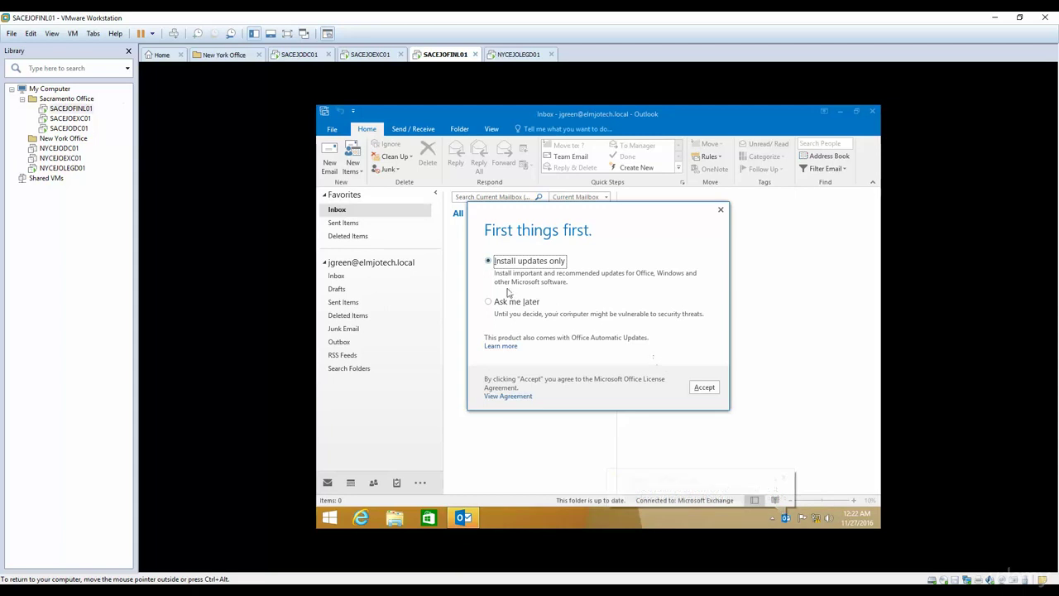
click(506, 303)
click(703, 386)
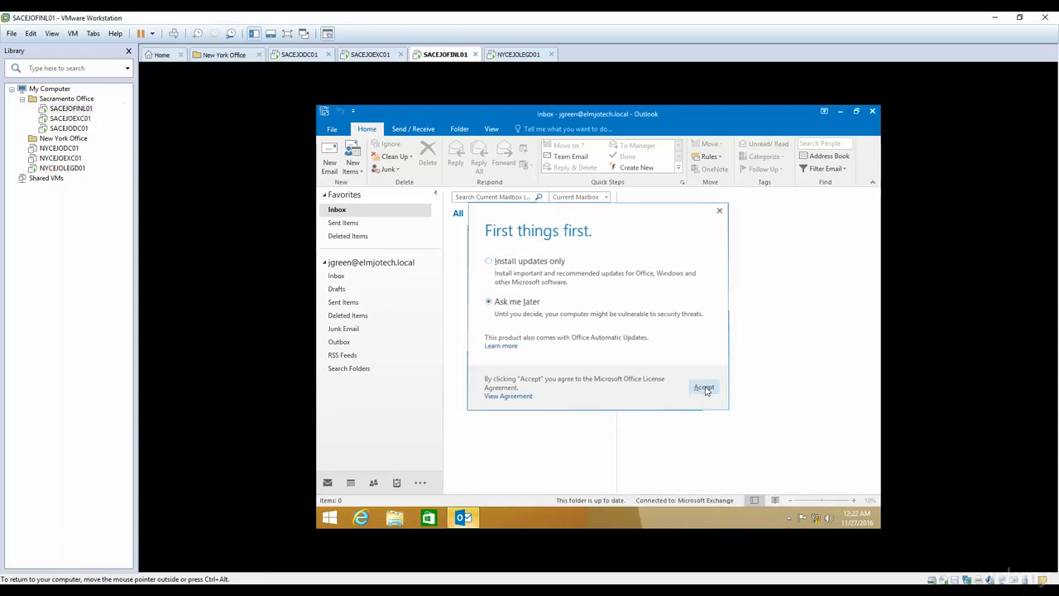